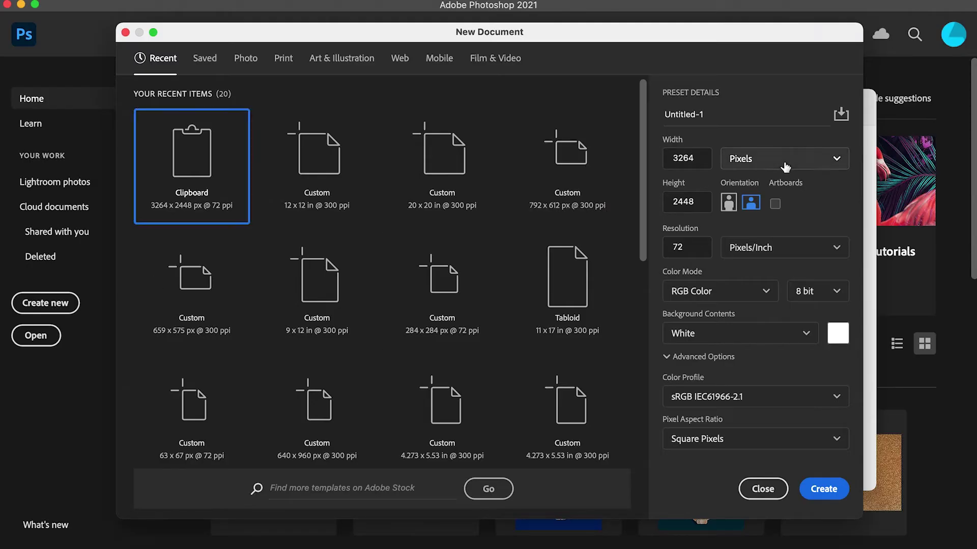
# Create a new document in inches: width 12, height 12, resolution 300.
pyautogui.click(785, 167)
pyautogui.click(783, 210)
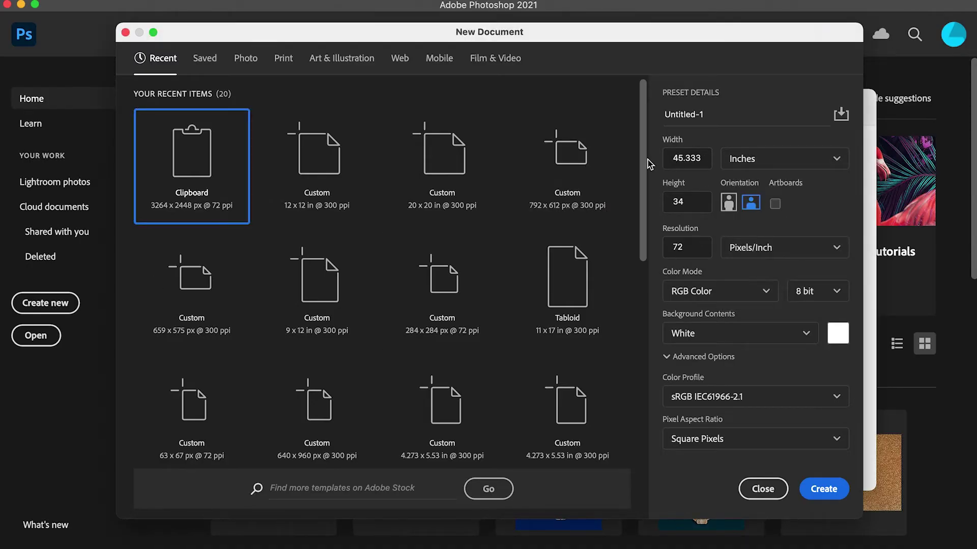
pyautogui.click(677, 161)
pyautogui.doubleClick(677, 162)
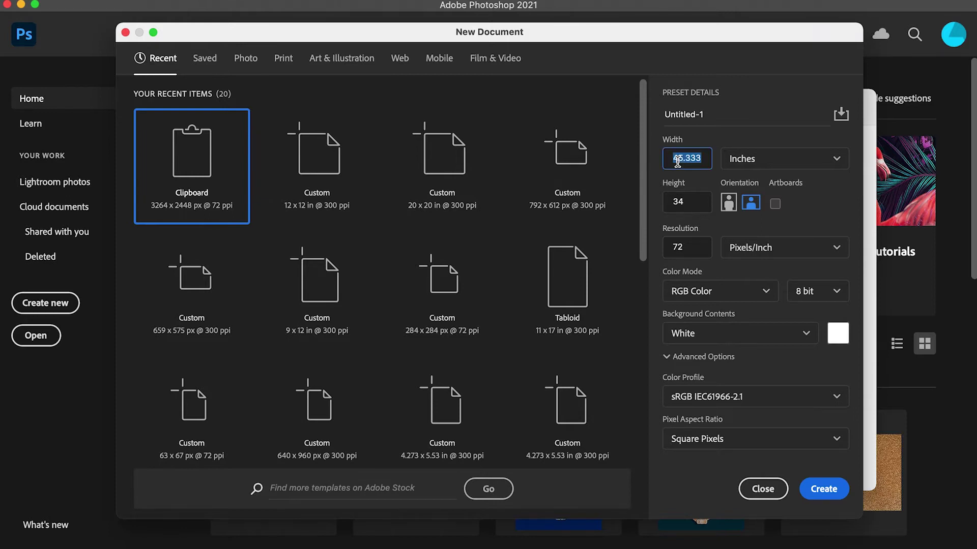
pyautogui.write('12')
pyautogui.press('Return')
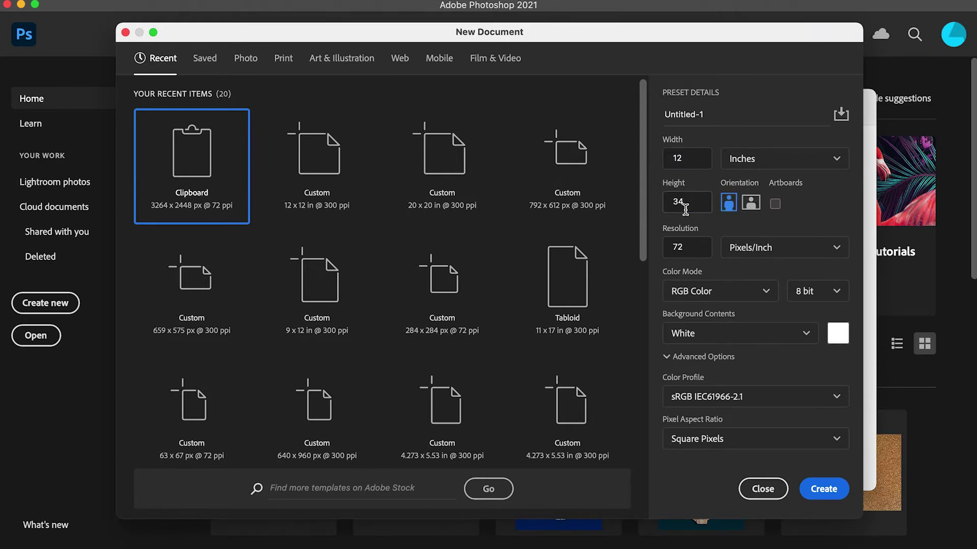
pyautogui.doubleClick(686, 208)
pyautogui.write('12')
pyautogui.doubleClick(693, 248)
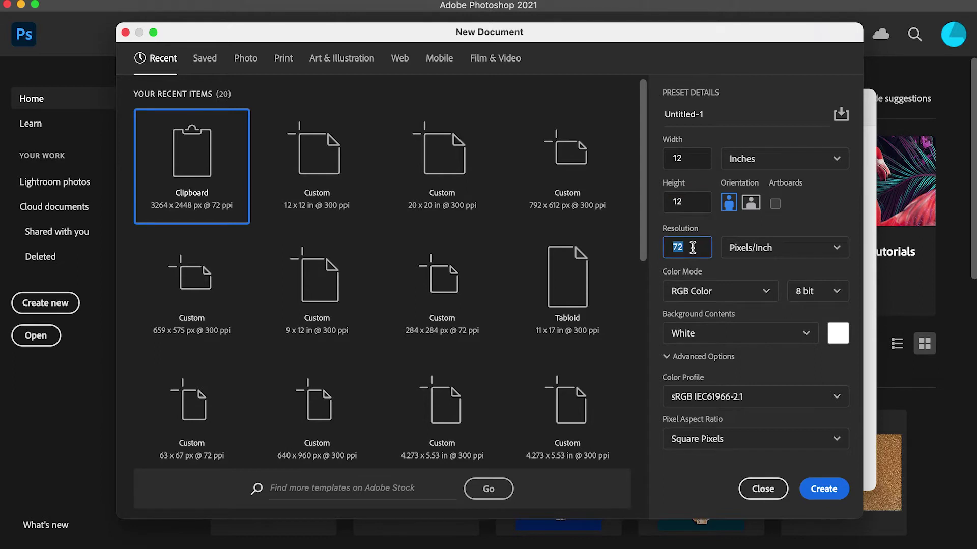
pyautogui.write('300')
pyautogui.click(837, 486)
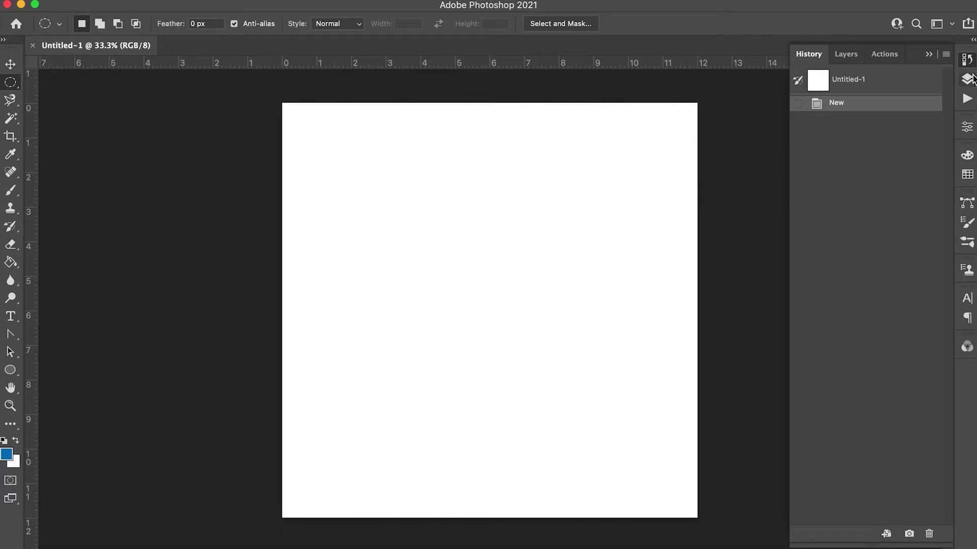
# Add a new layer and draw a circular selection across most of the canvas.
pyautogui.click(973, 79)
pyautogui.click(911, 533)
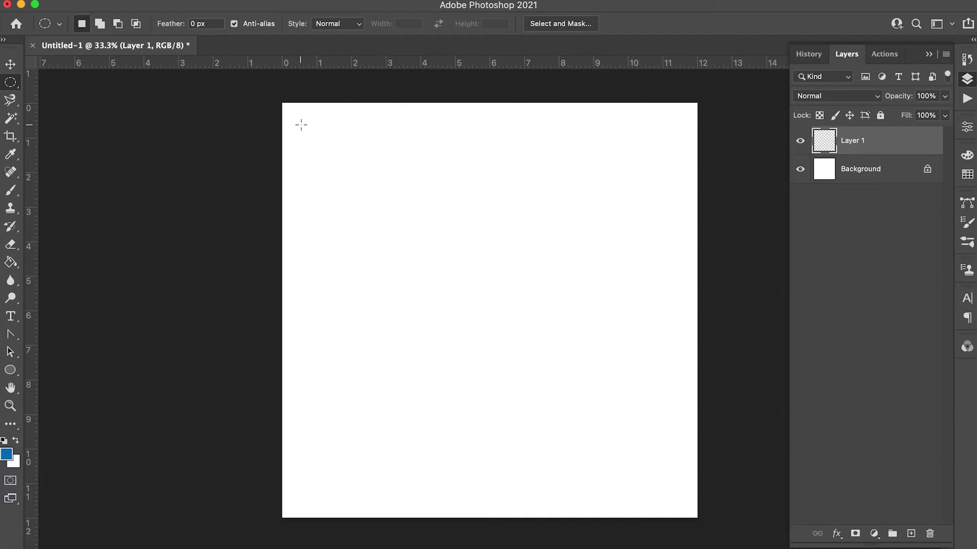
pyautogui.moveTo(301, 125); pyautogui.dragTo(712, 499)
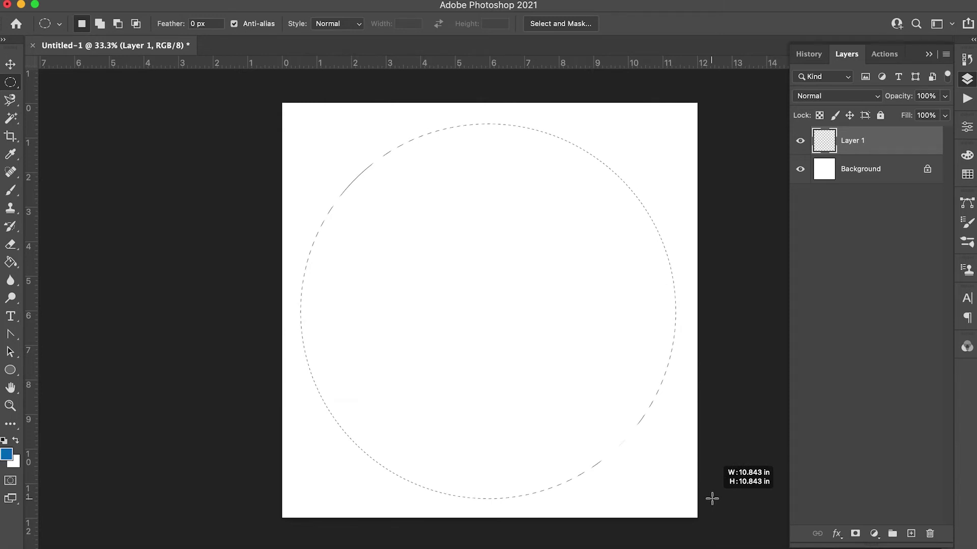
# Fill the circle selection with a blue swatch colour.
pyautogui.click(967, 174)
pyautogui.click(809, 267)
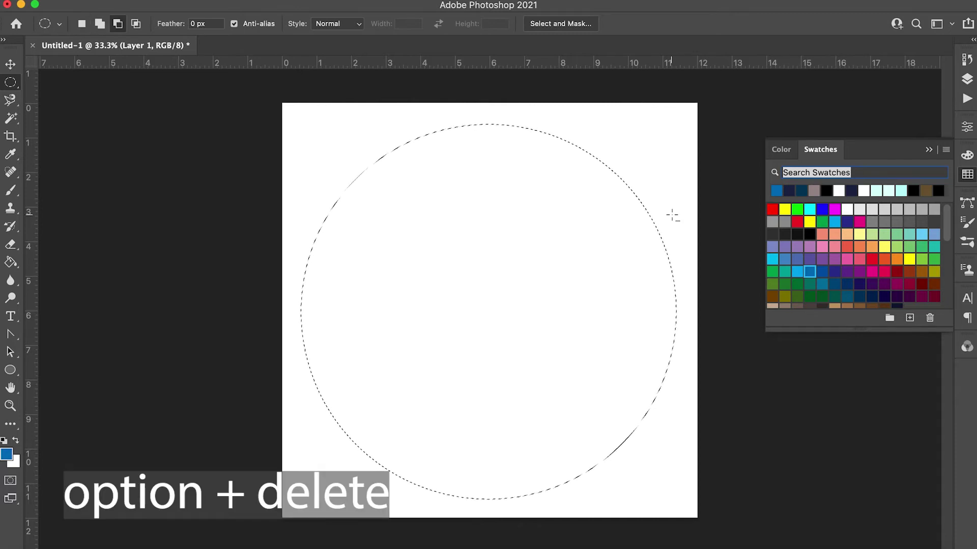
pyautogui.hotkey('alt', 'BackSpace')
pyautogui.click(967, 80)
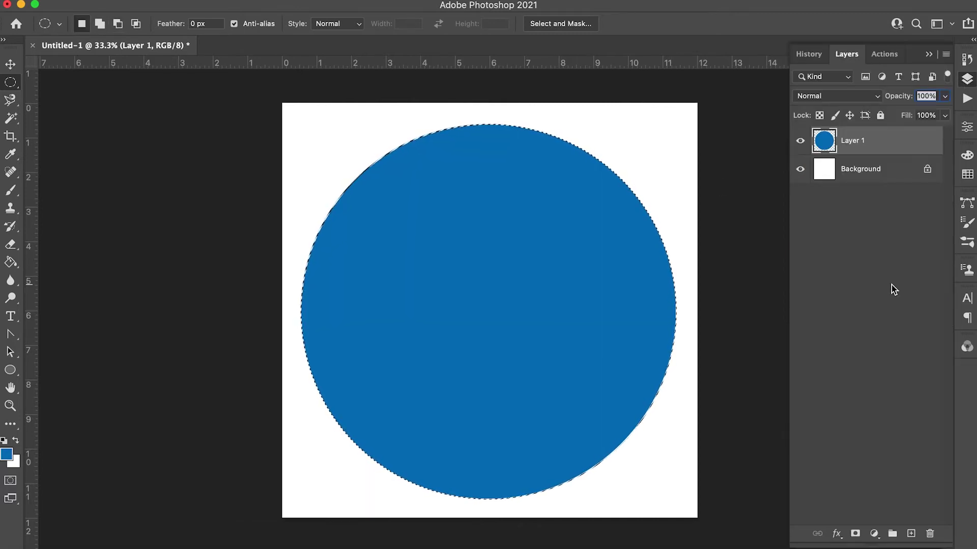
# Duplicate the circle to Layer 2, scale the copy to about 52%, and centre it.
pyautogui.press('super+j')
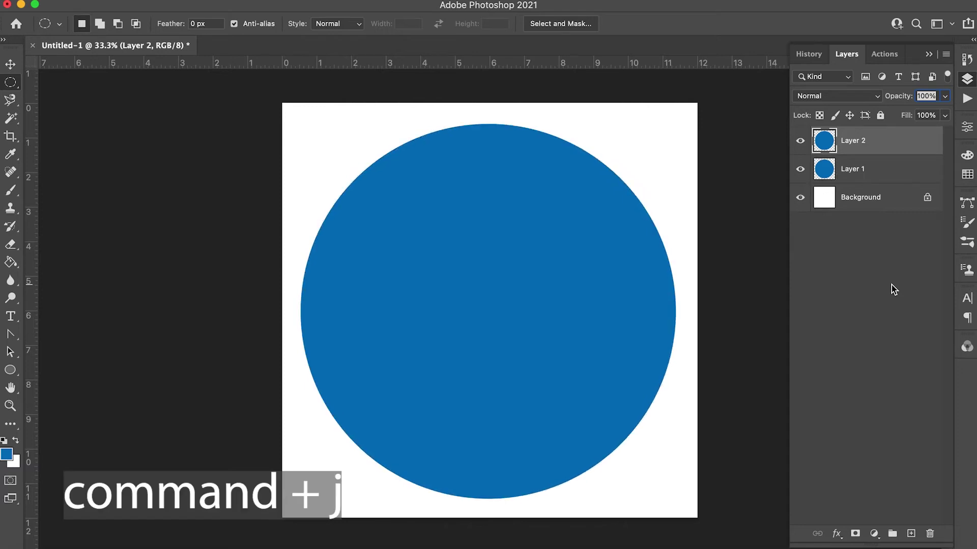
pyautogui.press('super+t')
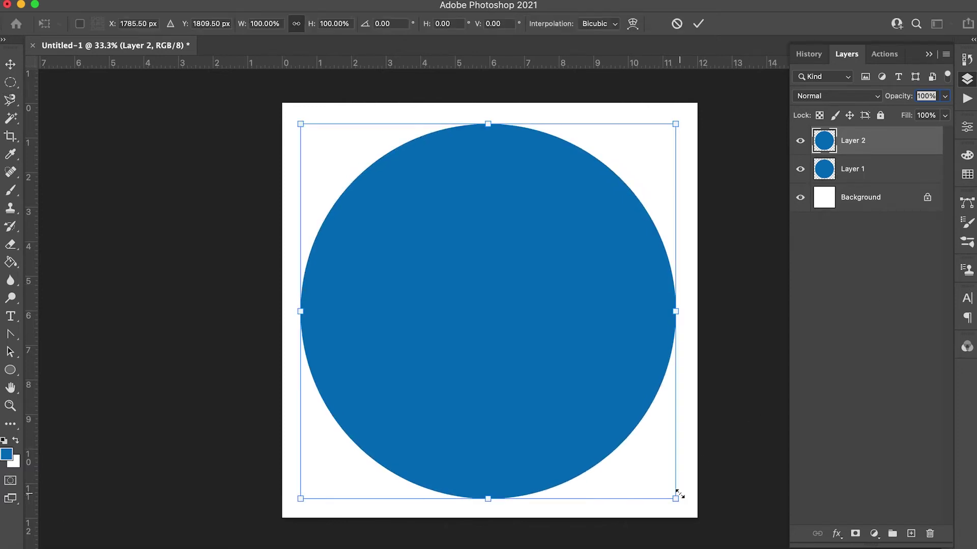
pyautogui.moveTo(679, 494); pyautogui.dragTo(505, 296)
pyautogui.moveTo(431, 245); pyautogui.dragTo(495, 303)
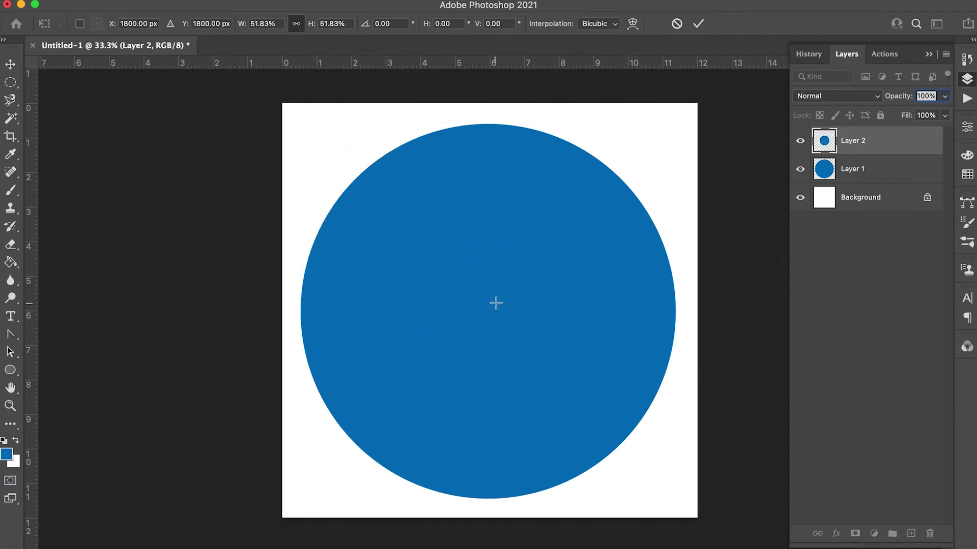
pyautogui.press('Return')
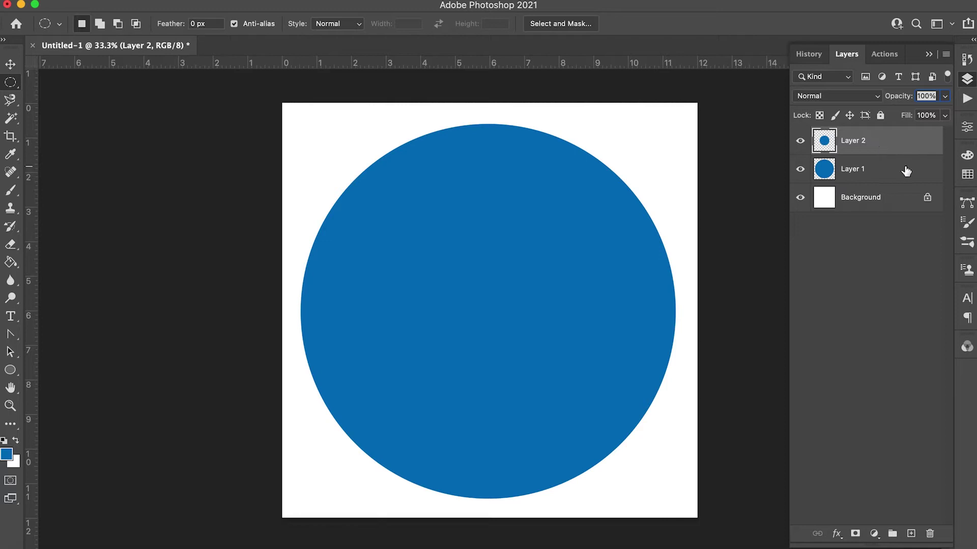
pyautogui.press('Return')
# Raise the inner circle's Hue/Saturation Lightness to +59, then group its layer.
pyautogui.press('super+u')
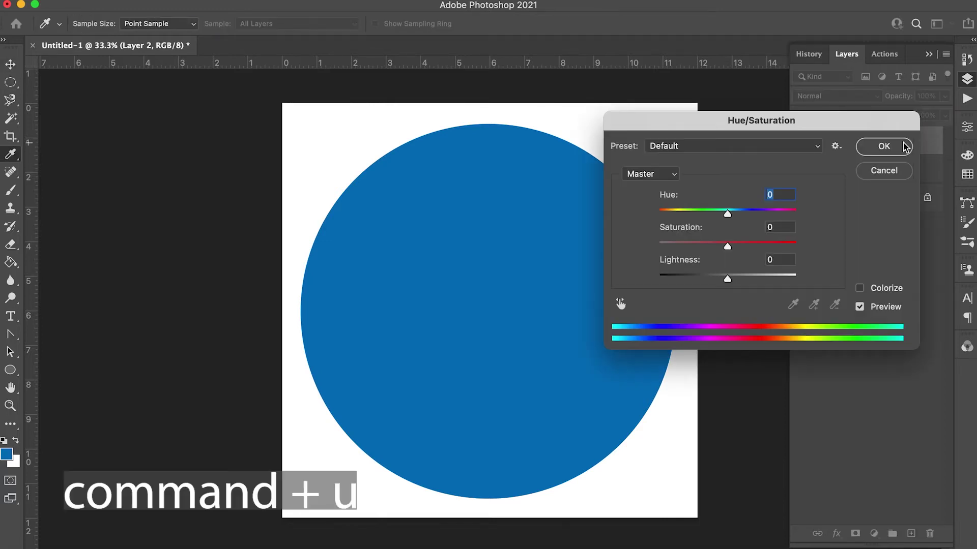
pyautogui.click(768, 277)
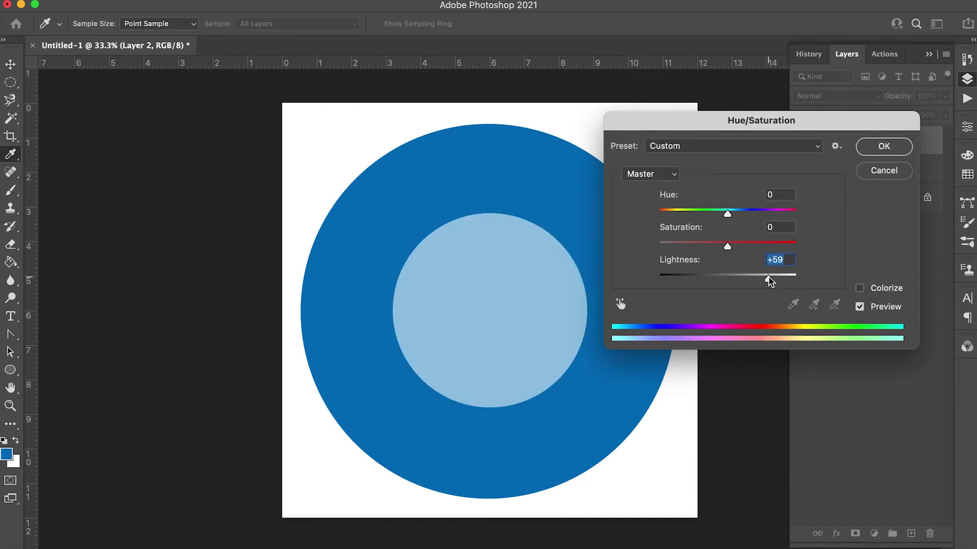
pyautogui.click(884, 148)
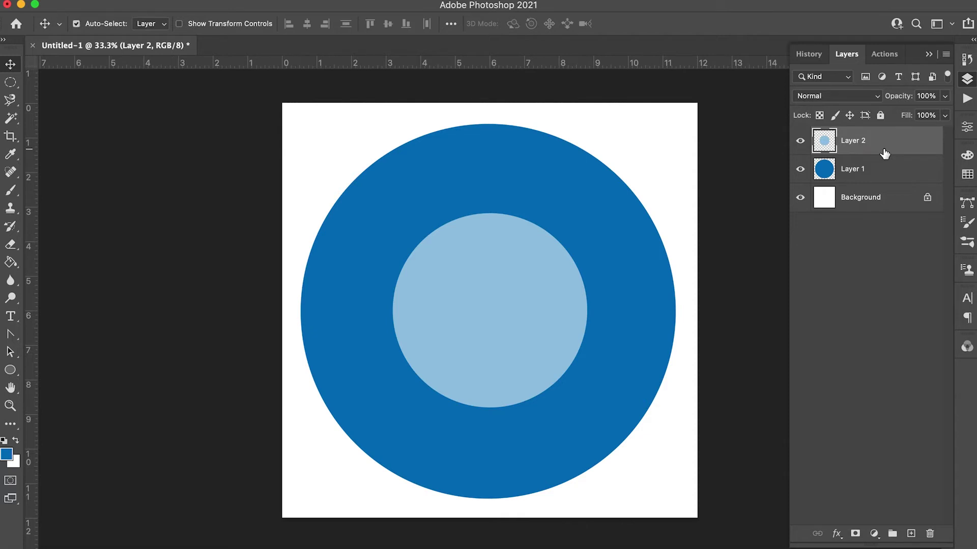
pyautogui.press('super+g')
# Group Layer 1 on its own, reselect Layer 2, and show the Actions panel.
pyautogui.click(885, 187)
pyautogui.press('super+g')
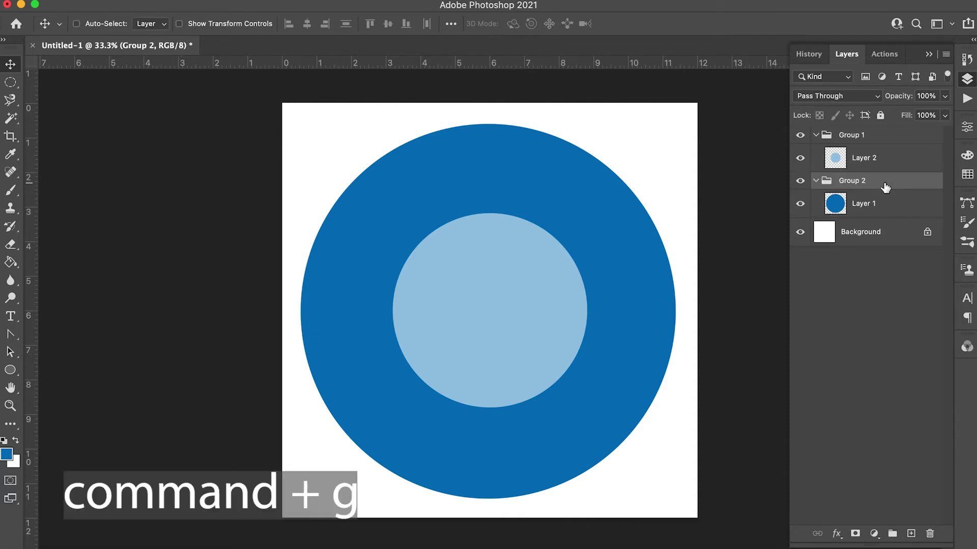
pyautogui.click(899, 162)
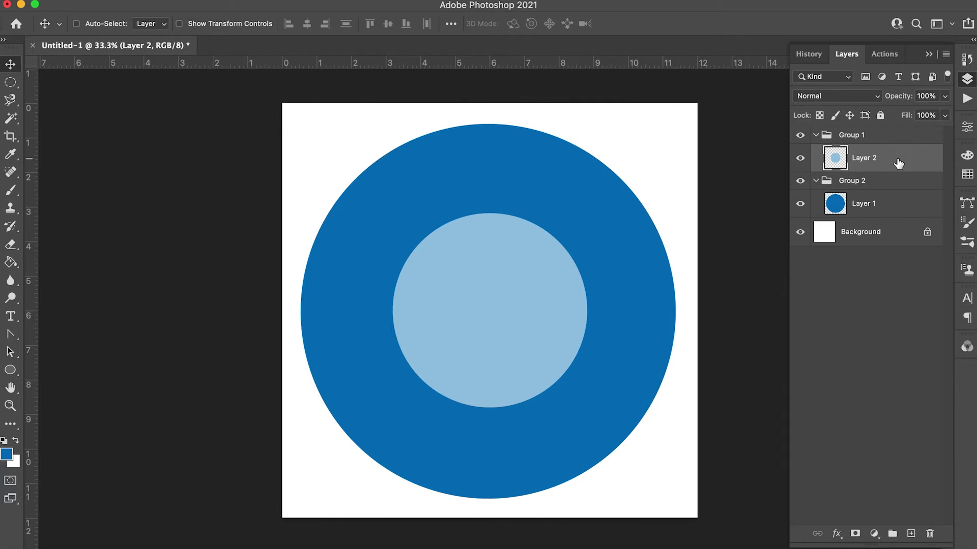
pyautogui.click(967, 99)
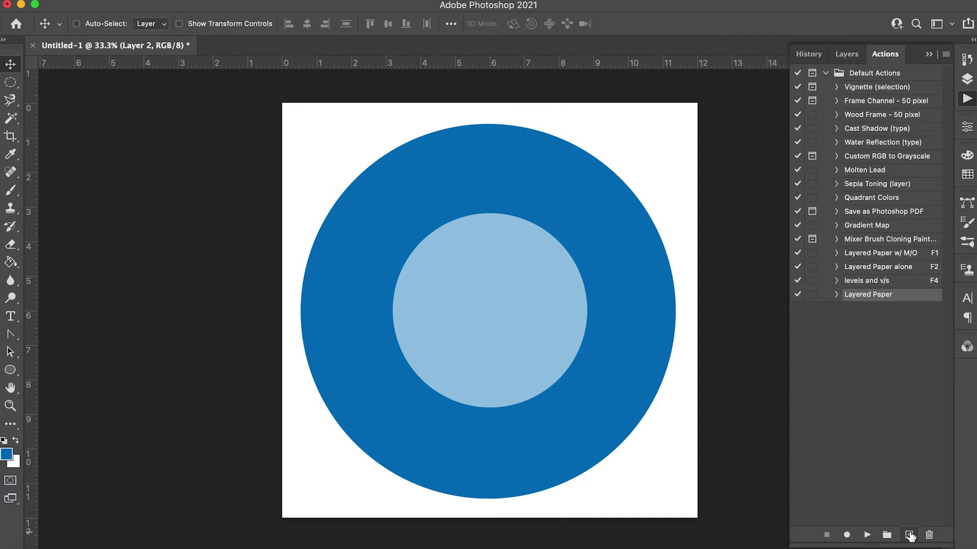
# Create an action named LayeredPaper with no function key and start recording.
pyautogui.click(909, 535)
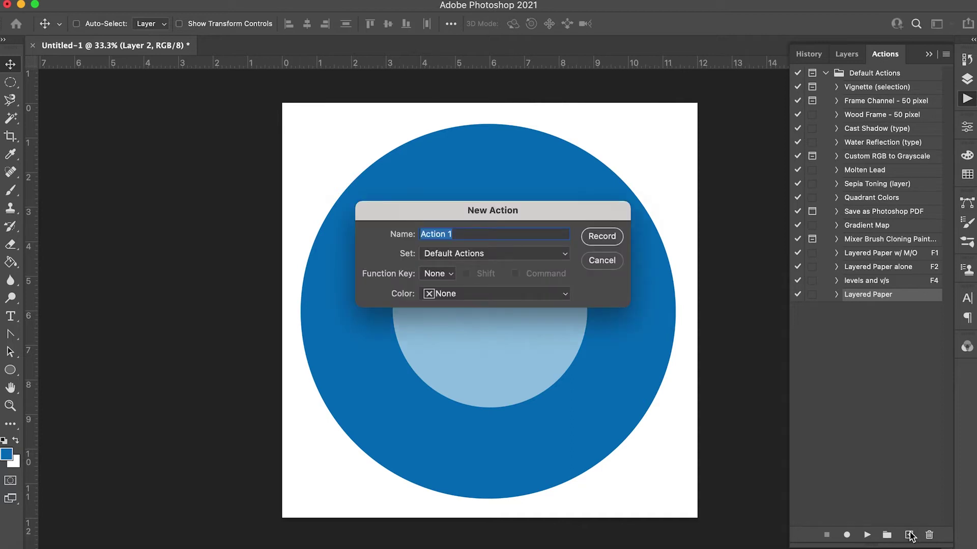
pyautogui.write('LayeredPaper')
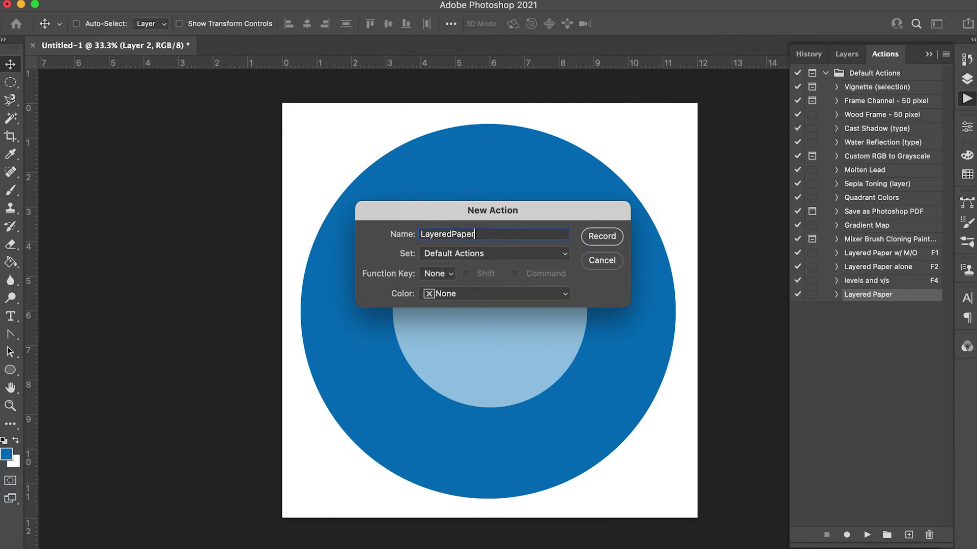
pyautogui.click(441, 276)
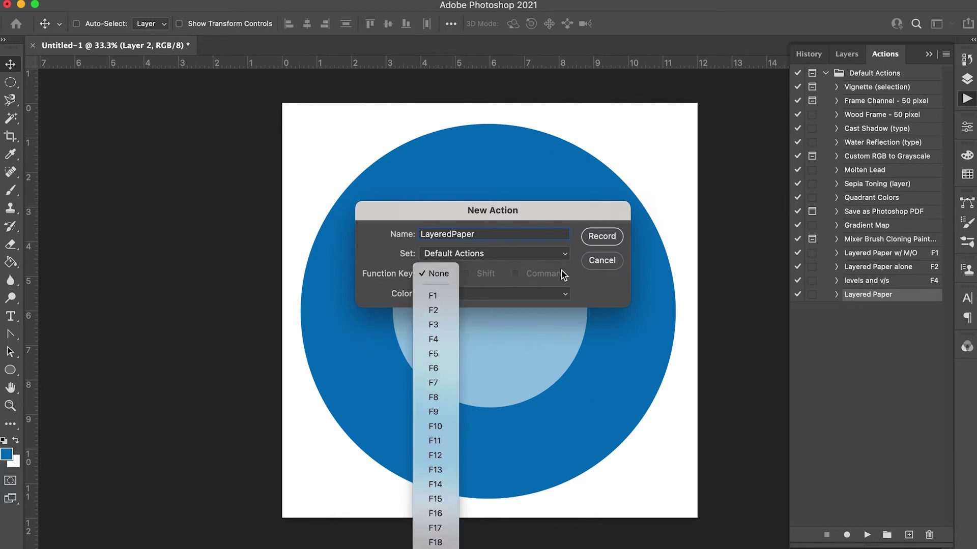
pyautogui.click(579, 285)
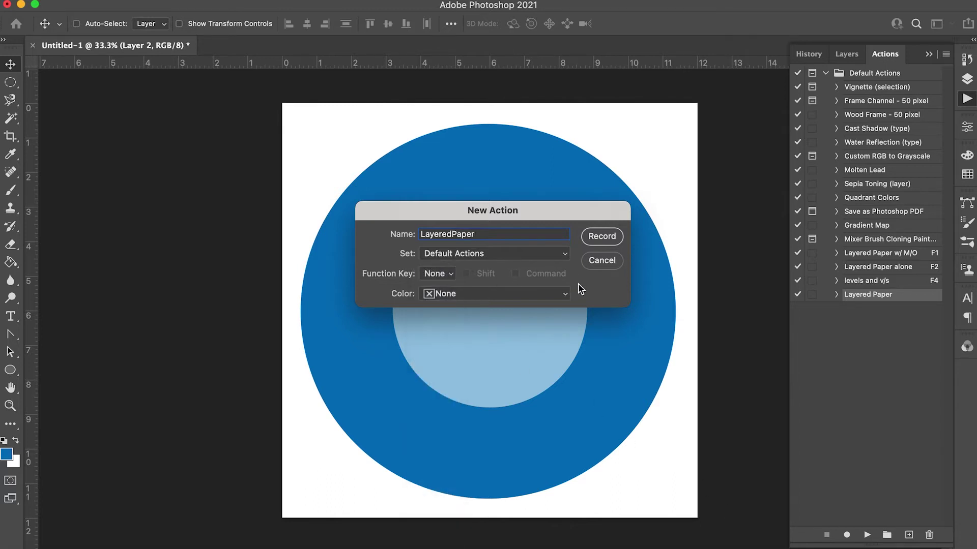
pyautogui.click(603, 237)
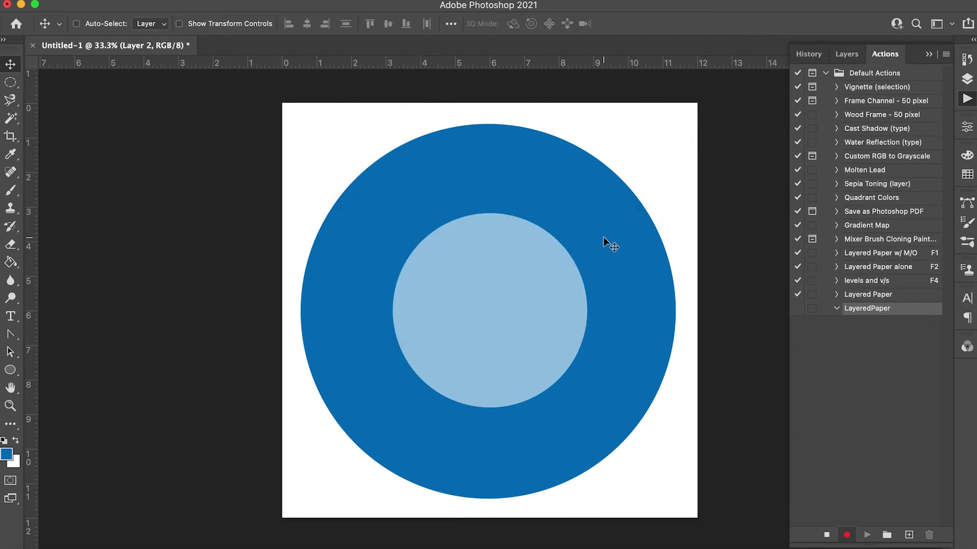
pyautogui.click(966, 80)
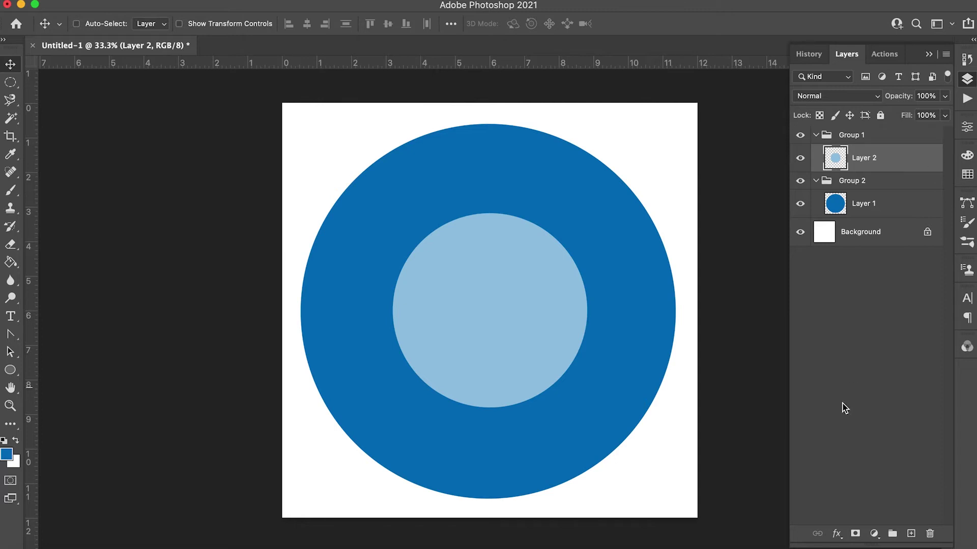
# Add a Bevel & Emboss effect to Layer 2 with a 40° lighting angle.
pyautogui.click(837, 535)
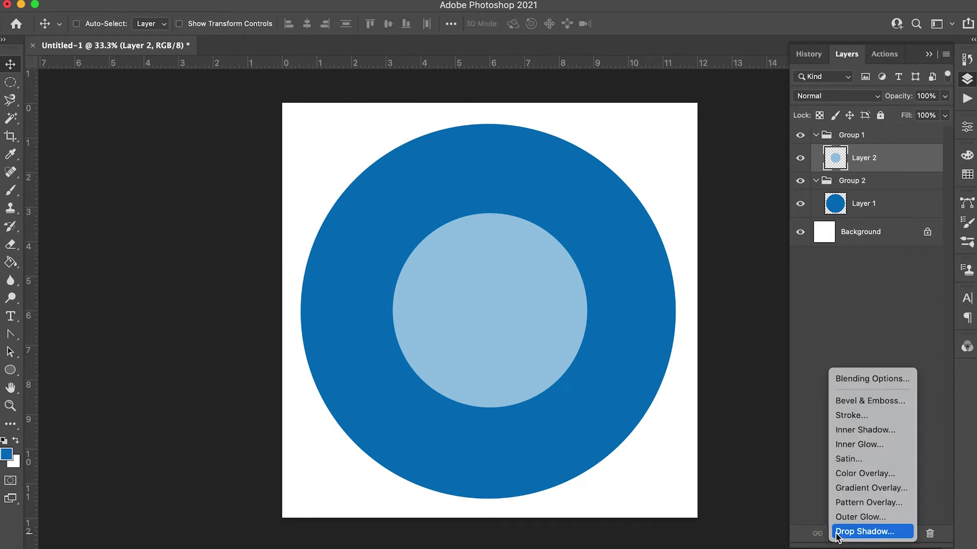
pyautogui.click(848, 402)
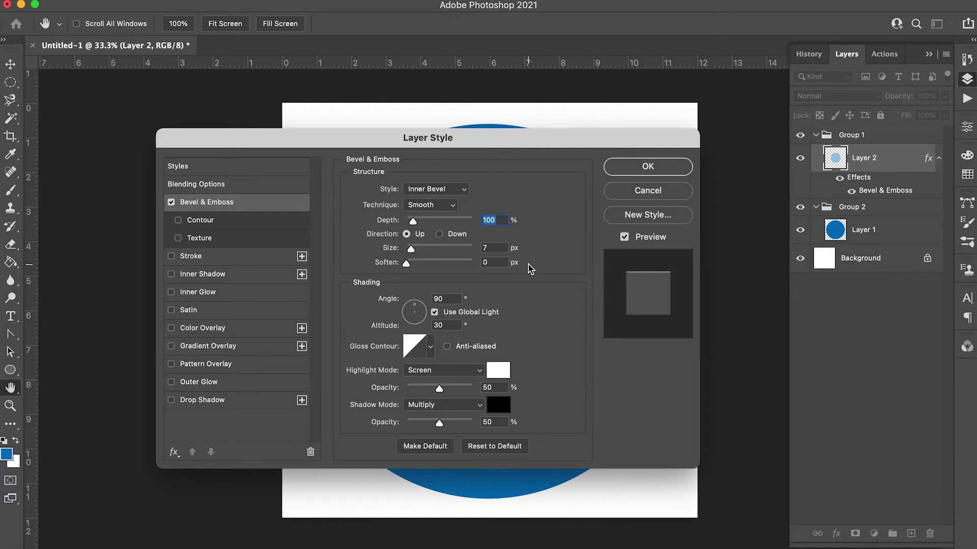
pyautogui.click(428, 299)
pyautogui.write('40')
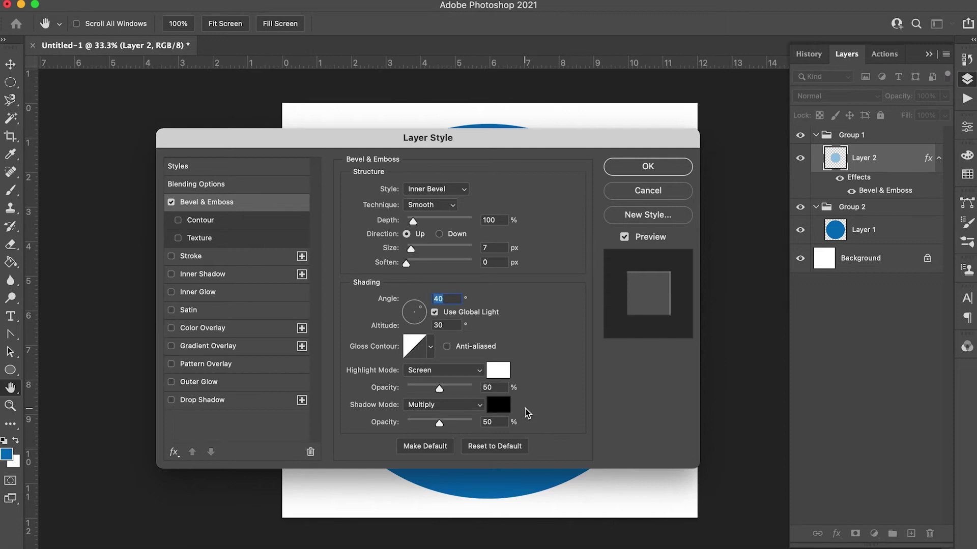
pyautogui.click(659, 172)
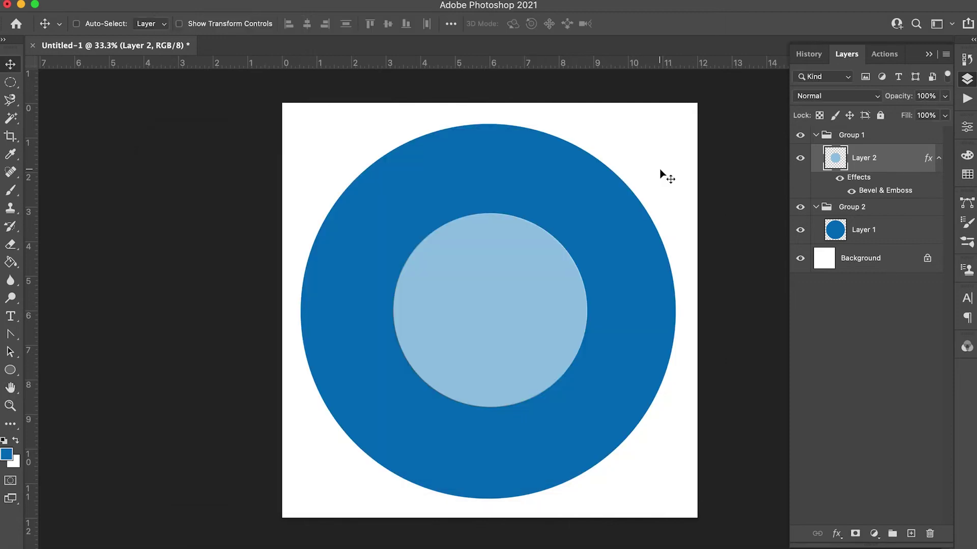
# Add a navy (1d2447) drop shadow to the inner circle.
pyautogui.click(836, 534)
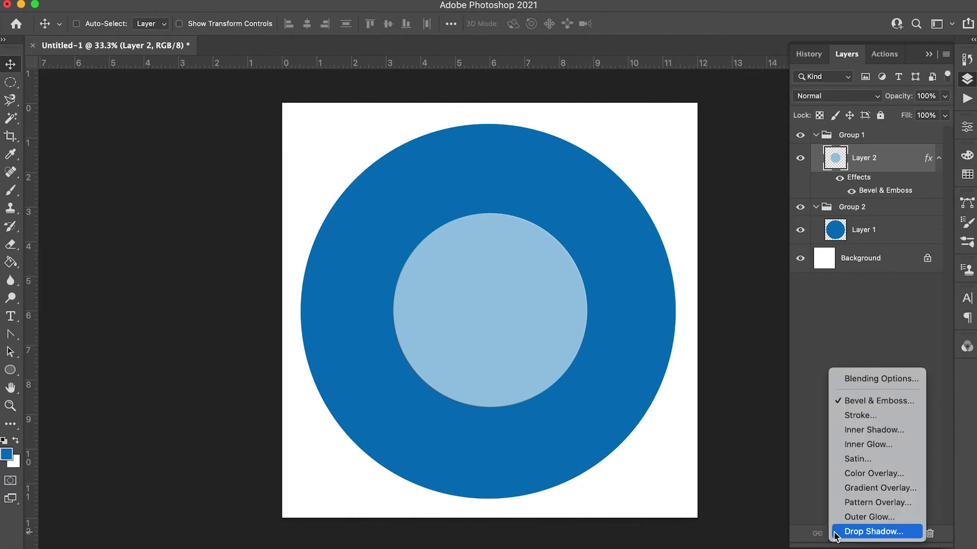
pyautogui.click(845, 531)
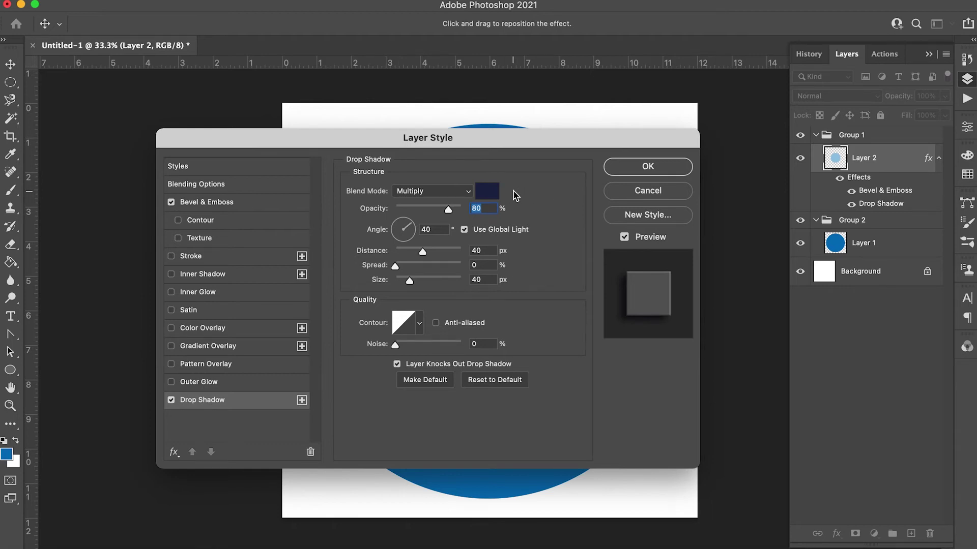
pyautogui.click(487, 191)
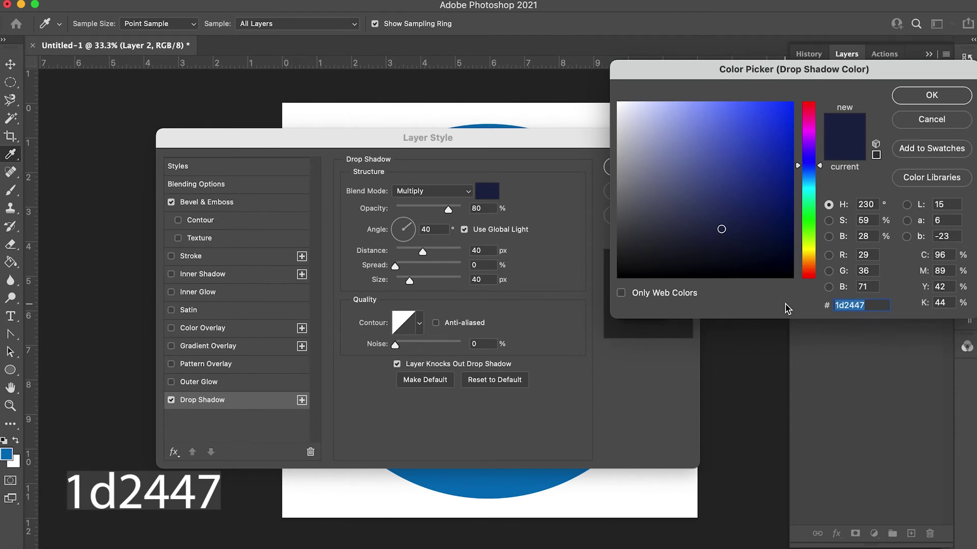
pyautogui.click(953, 97)
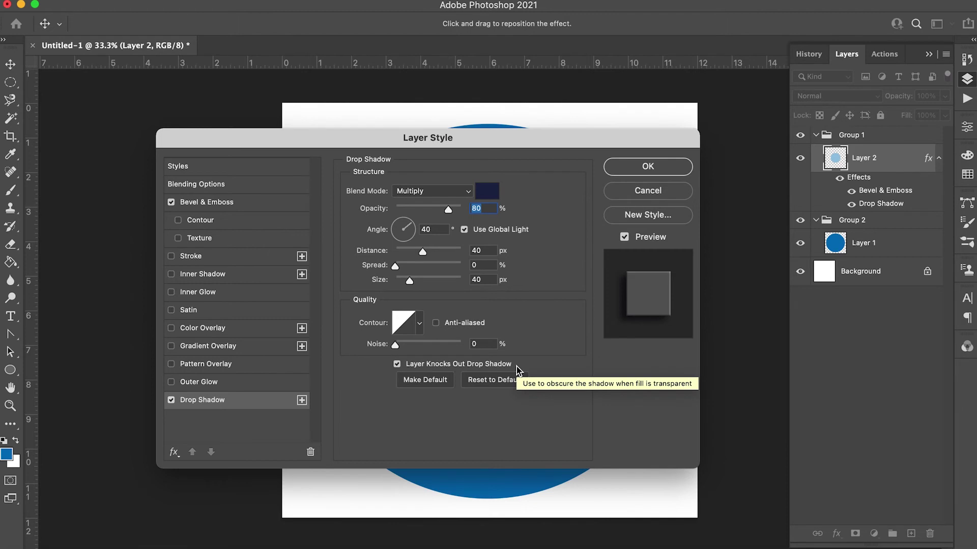
pyautogui.click(628, 172)
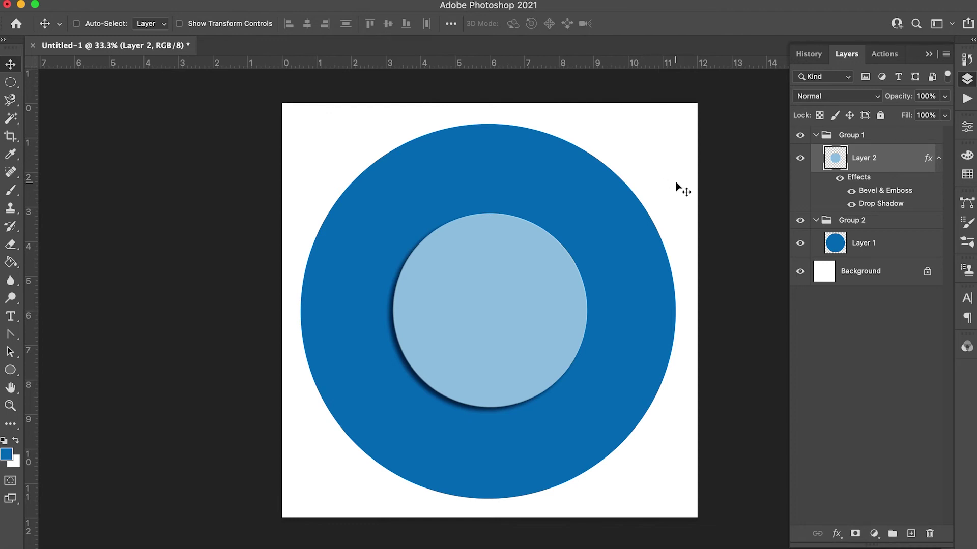
pyautogui.click(965, 102)
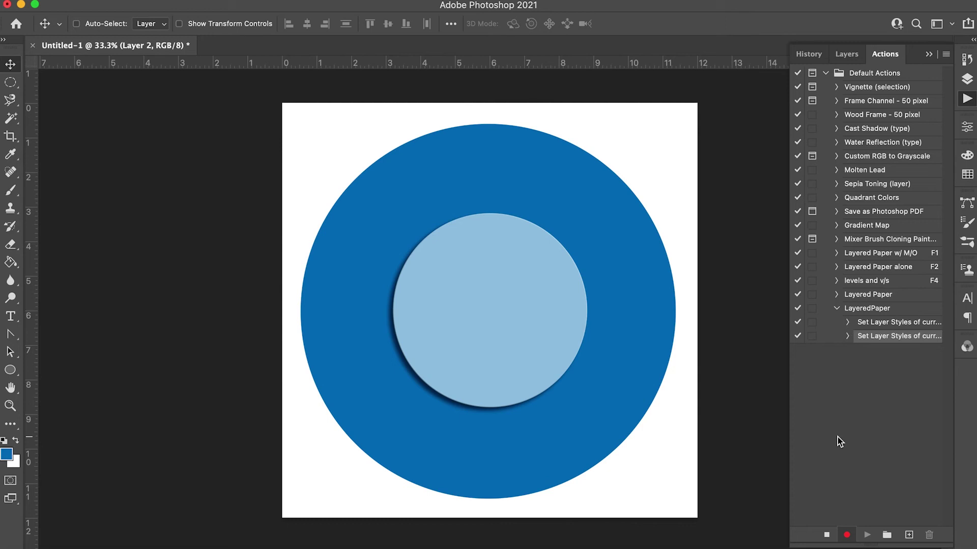
pyautogui.click(968, 81)
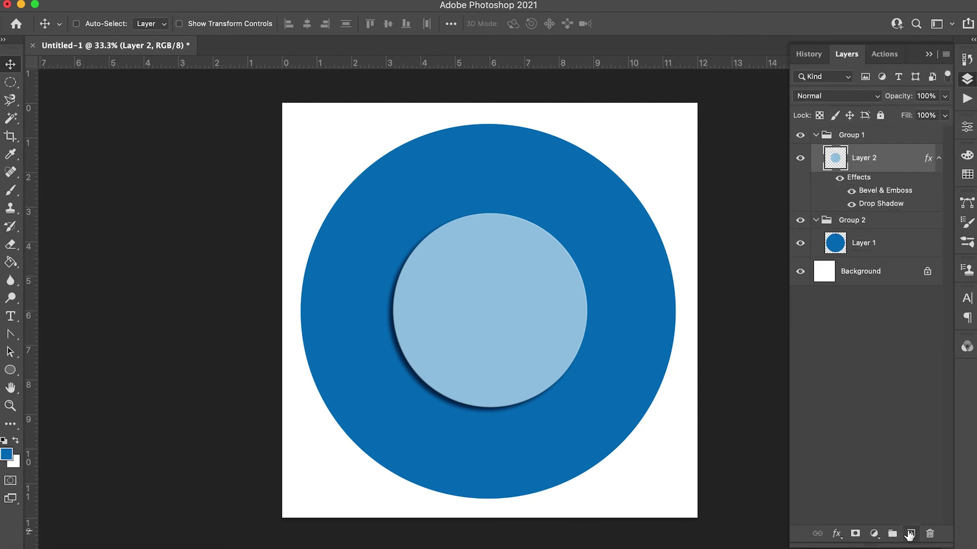
pyautogui.click(909, 534)
# Rename the new layer M and set it to Multiply at 16% opacity.
pyautogui.doubleClick(867, 158)
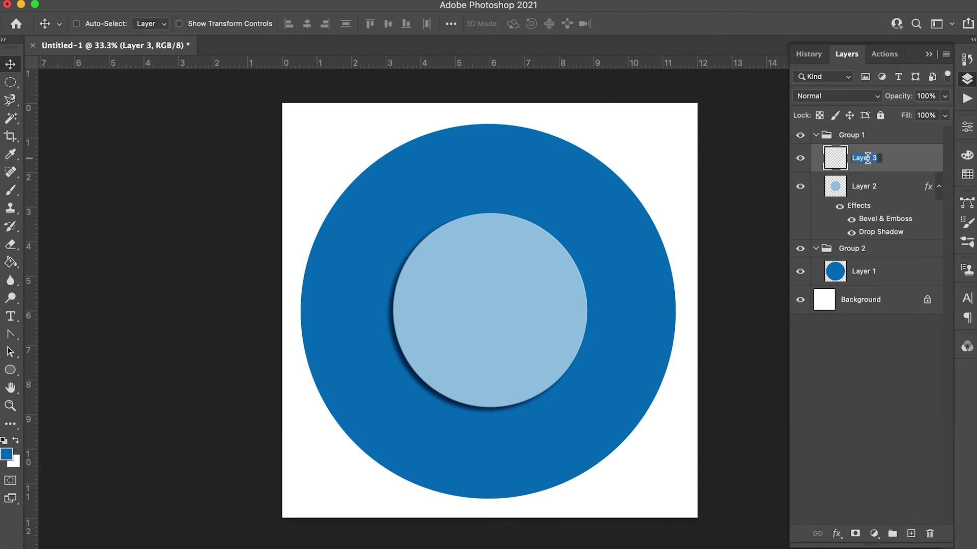
pyautogui.write('M')
pyautogui.click(895, 166)
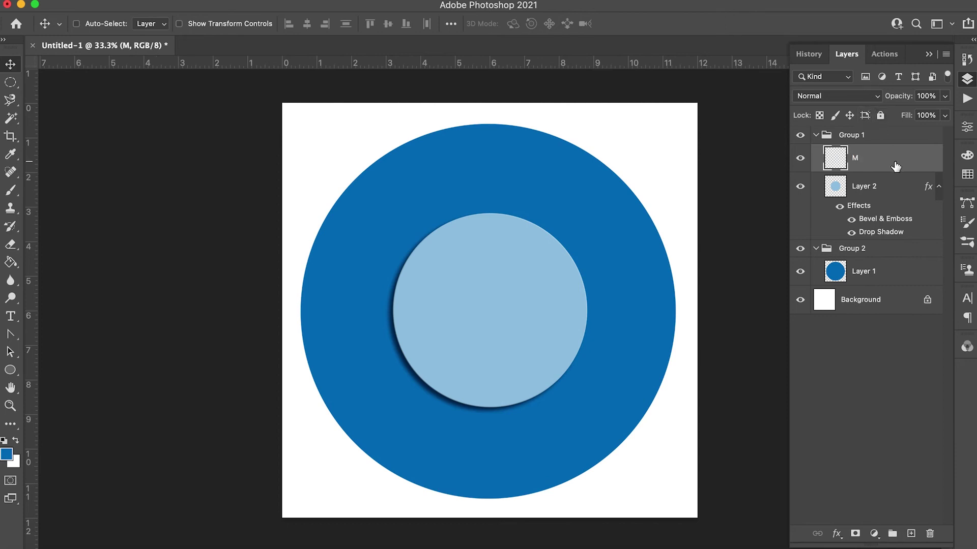
pyautogui.click(856, 95)
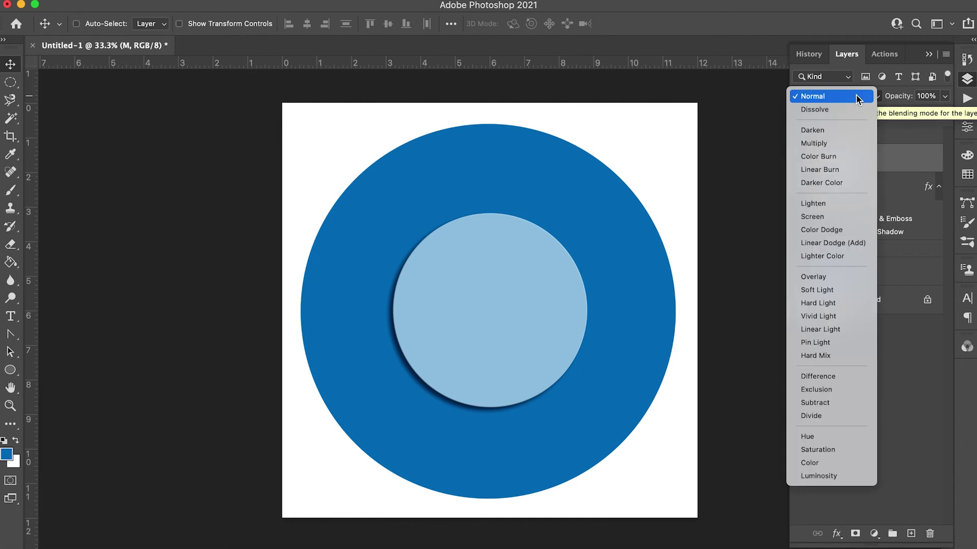
pyautogui.click(848, 144)
pyautogui.click(927, 95)
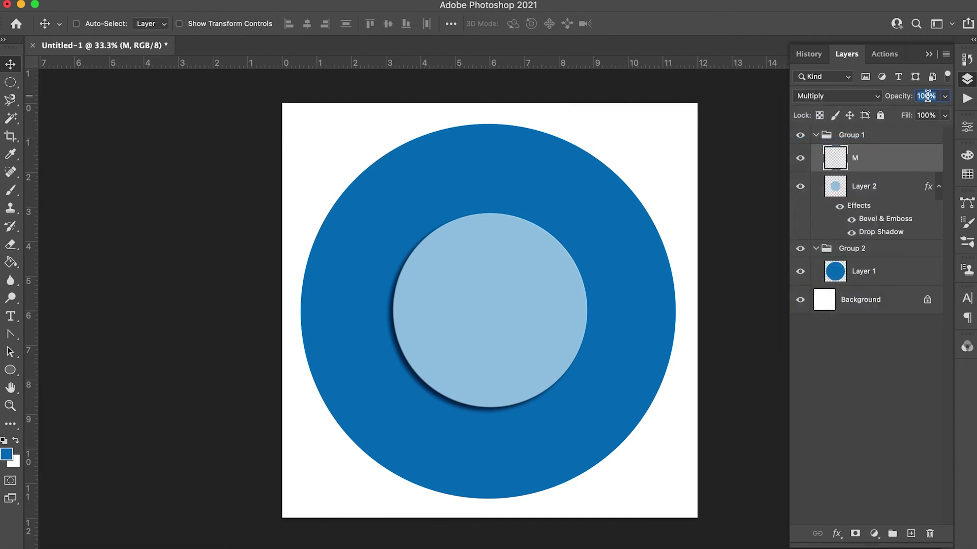
pyautogui.write('16')
pyautogui.click(911, 533)
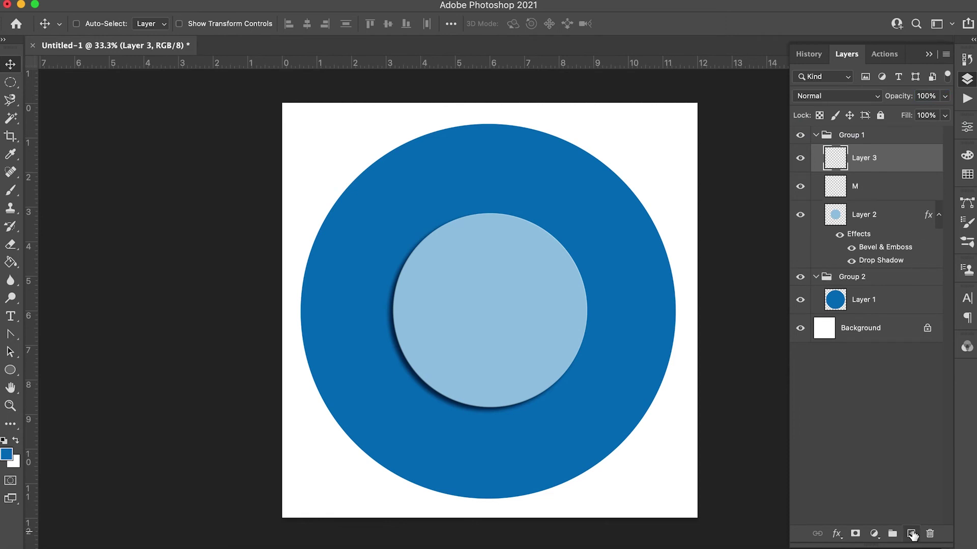
# Rename the next layer O and set it to Overlay at 19% opacity.
pyautogui.doubleClick(867, 157)
pyautogui.write('O')
pyautogui.click(872, 98)
pyautogui.click(872, 98)
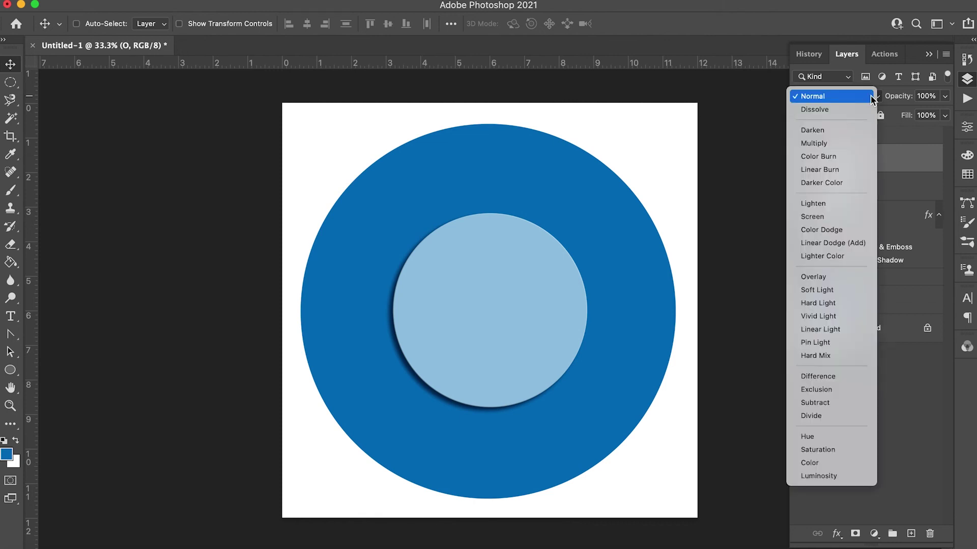
pyautogui.click(833, 277)
pyautogui.click(926, 96)
pyautogui.write('19')
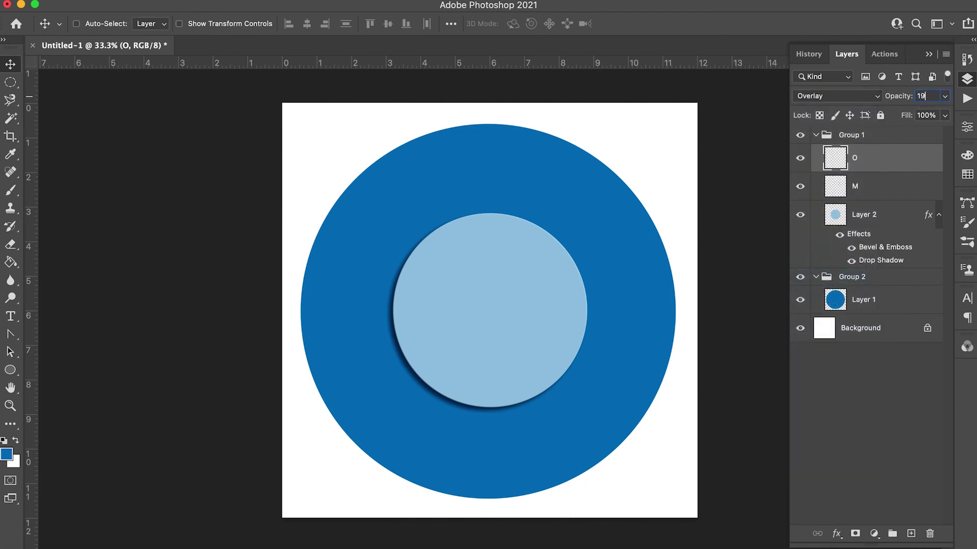
pyautogui.press('Return')
# Stop recording the LayeredPaper action, collapse its steps, and return to the Layers panel.
pyautogui.click(965, 100)
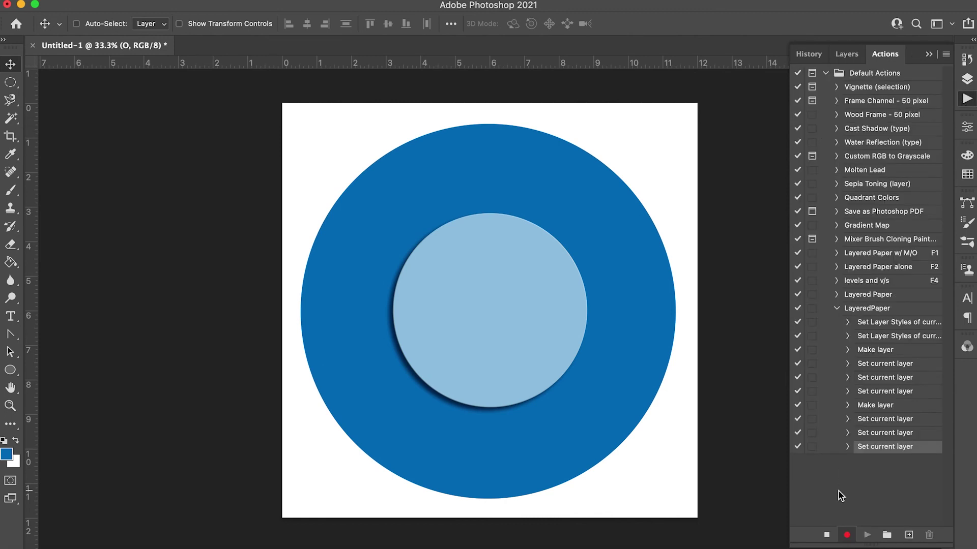
pyautogui.click(826, 536)
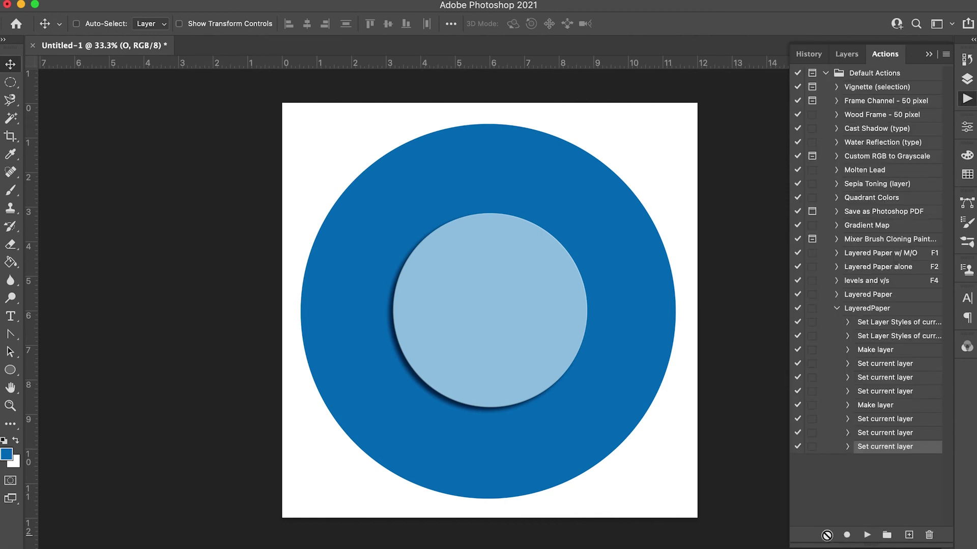
pyautogui.click(837, 309)
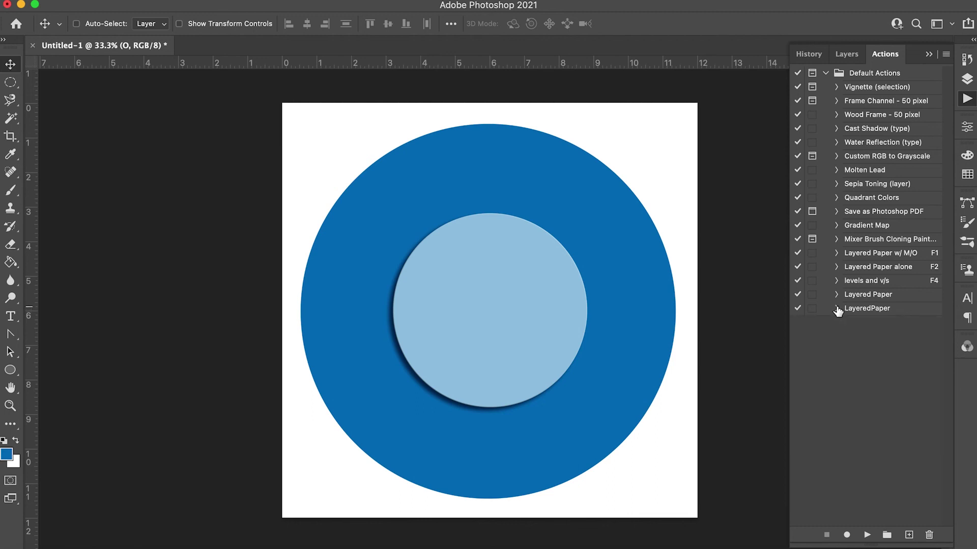
pyautogui.click(969, 80)
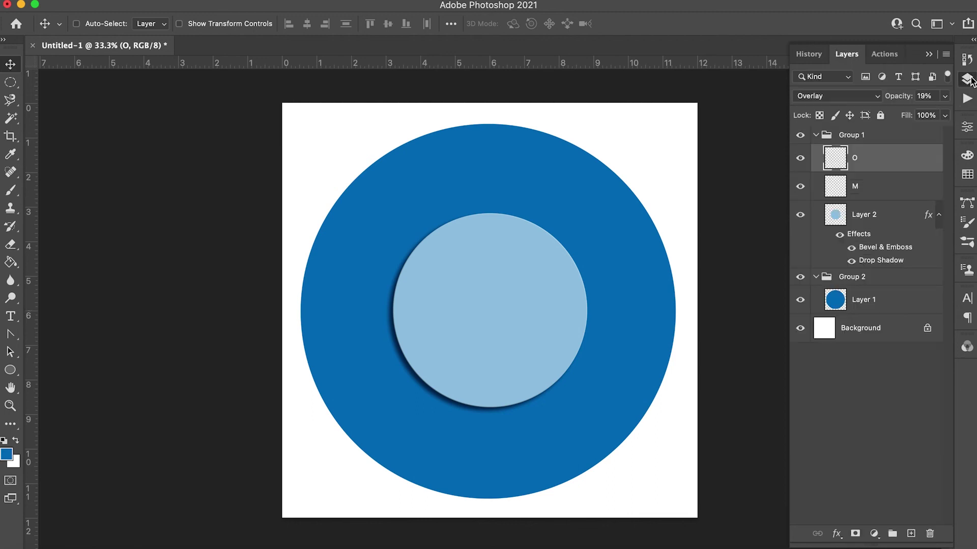
# With the outer circle's Layer 1 selected, play the LayeredPaper action on it.
pyautogui.click(875, 308)
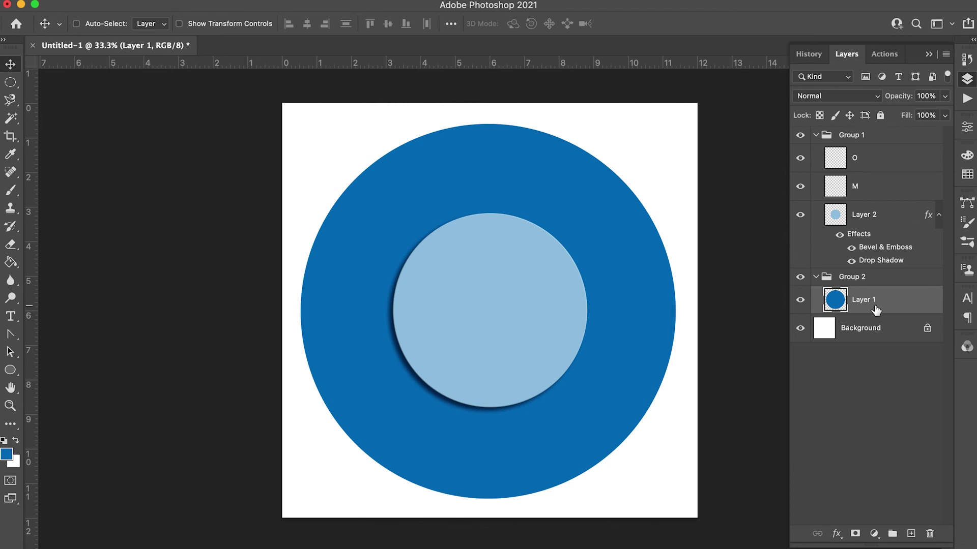
pyautogui.click(967, 100)
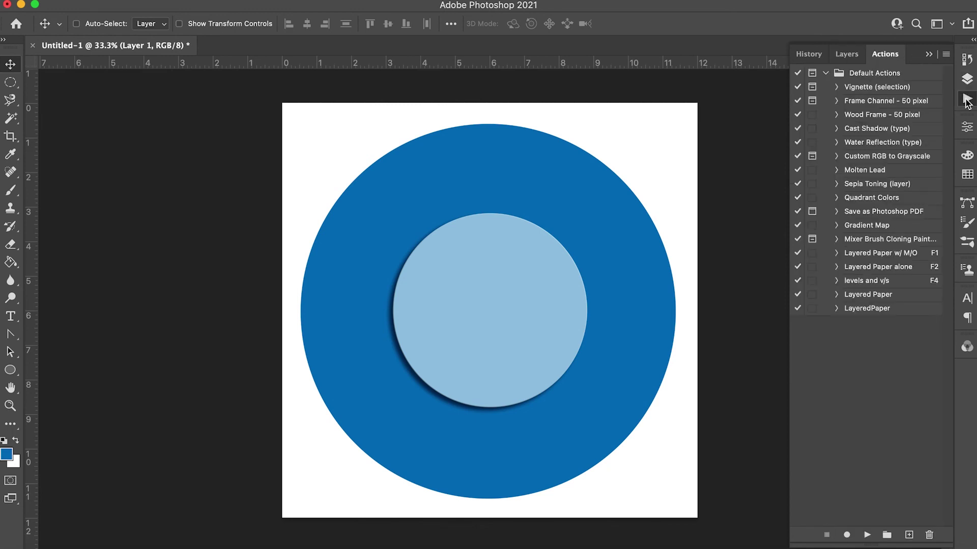
pyautogui.click(887, 311)
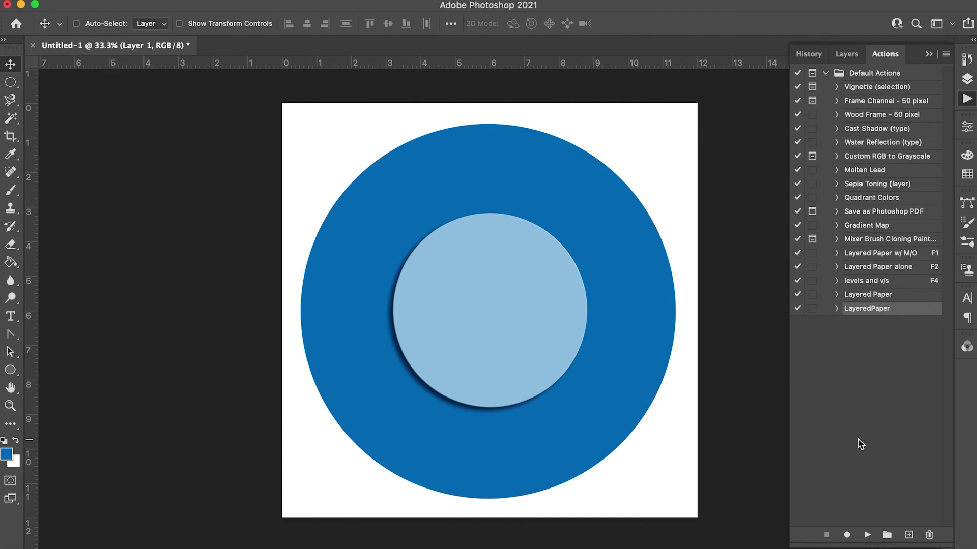
pyautogui.click(867, 535)
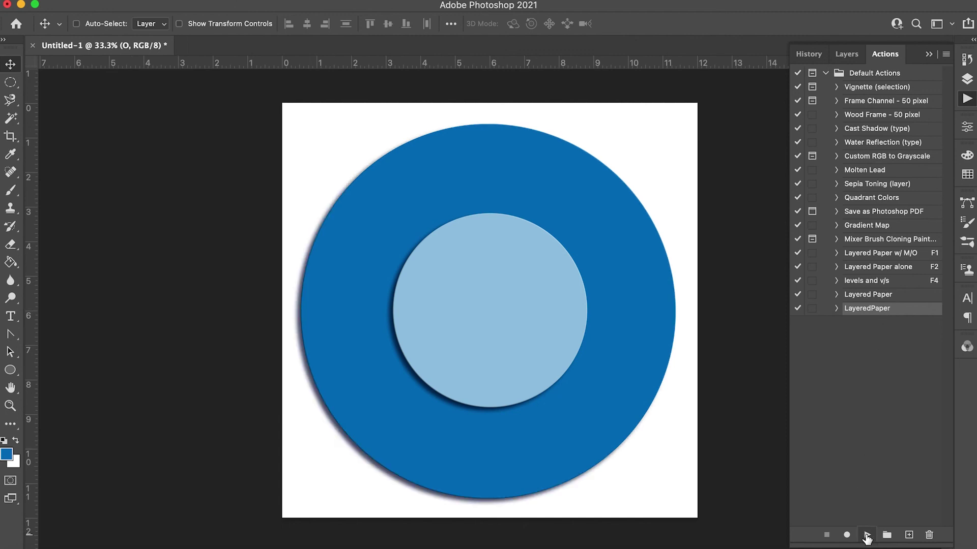